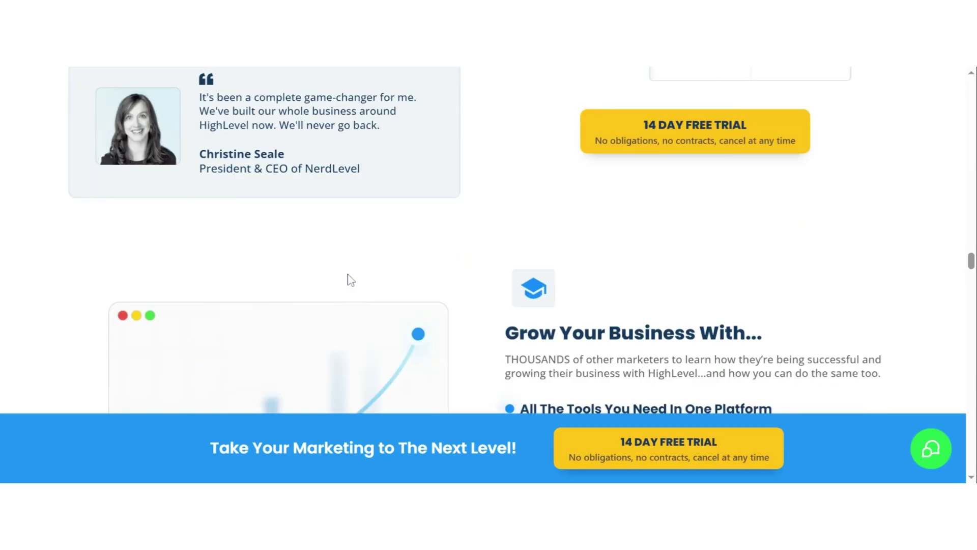
# - Examine the HighLevel homepage, including its lead capture and follow-up tools, business growth sections and white label platform offer
pyautogui.scroll(-20, 350, 280)
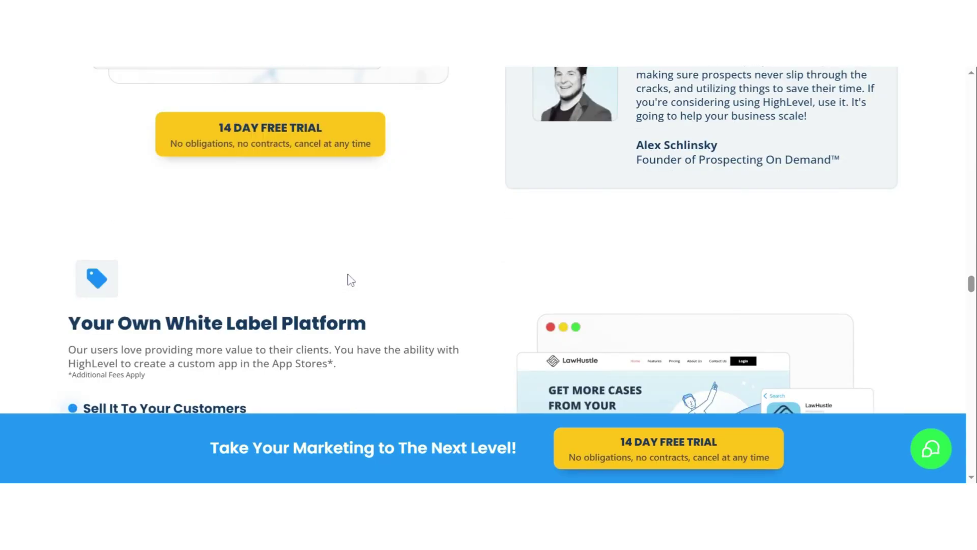
pyautogui.scroll(-15, 351, 280)
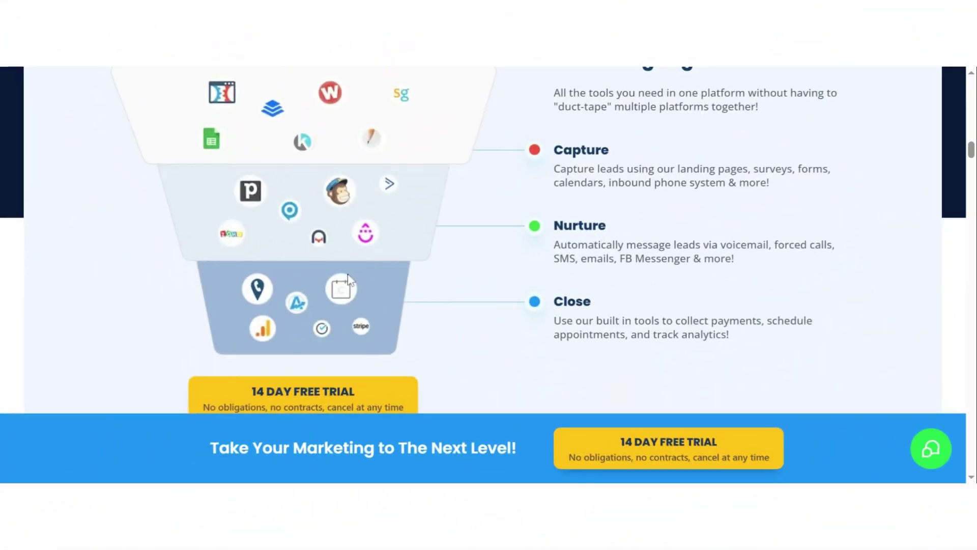
pyautogui.scroll(-5, 351, 280)
pyautogui.scroll(-15, 350, 280)
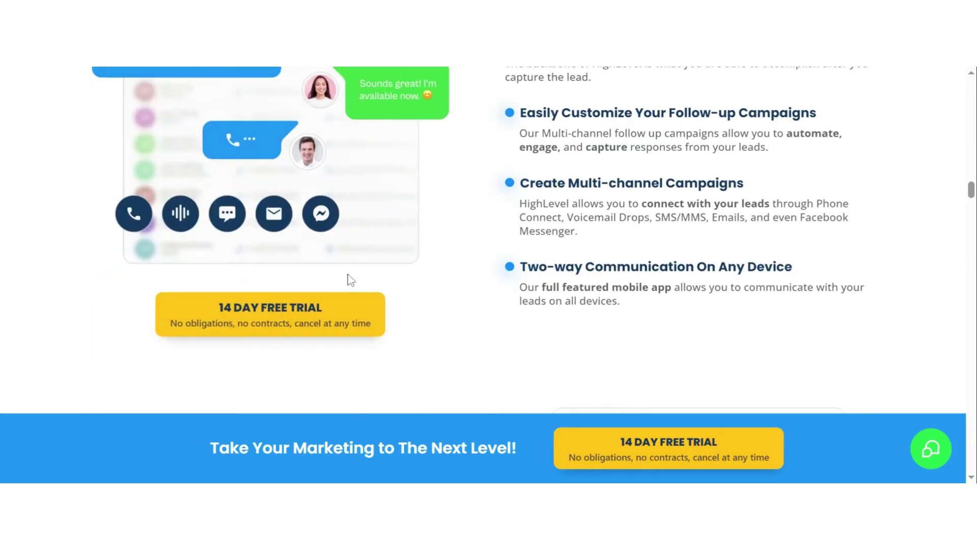
pyautogui.scroll(-15, 350, 280)
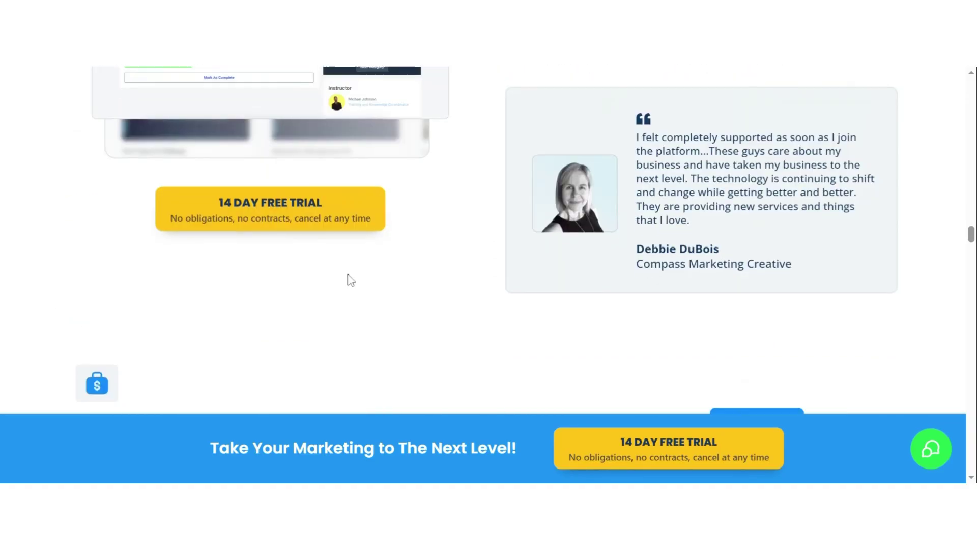
pyautogui.scroll(-12, 351, 280)
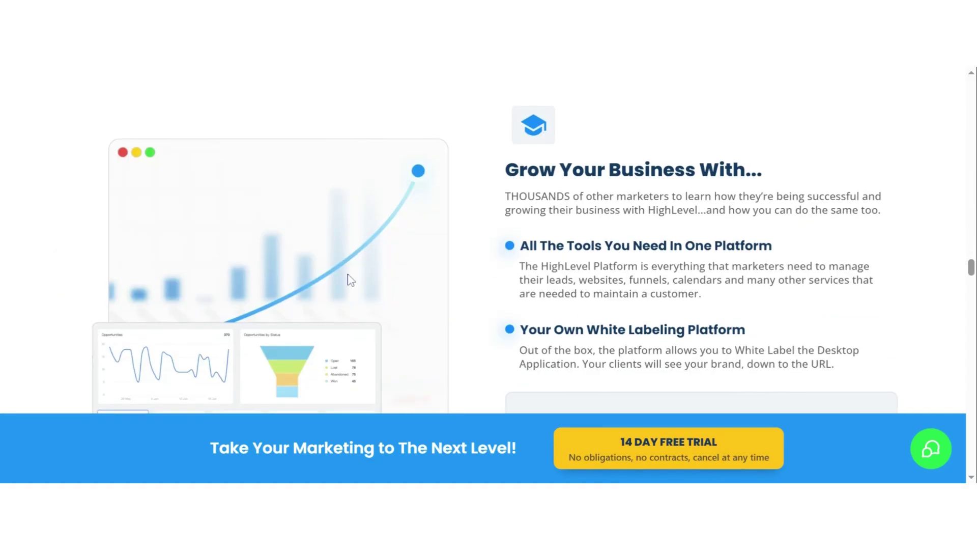
pyautogui.scroll(-12, 351, 280)
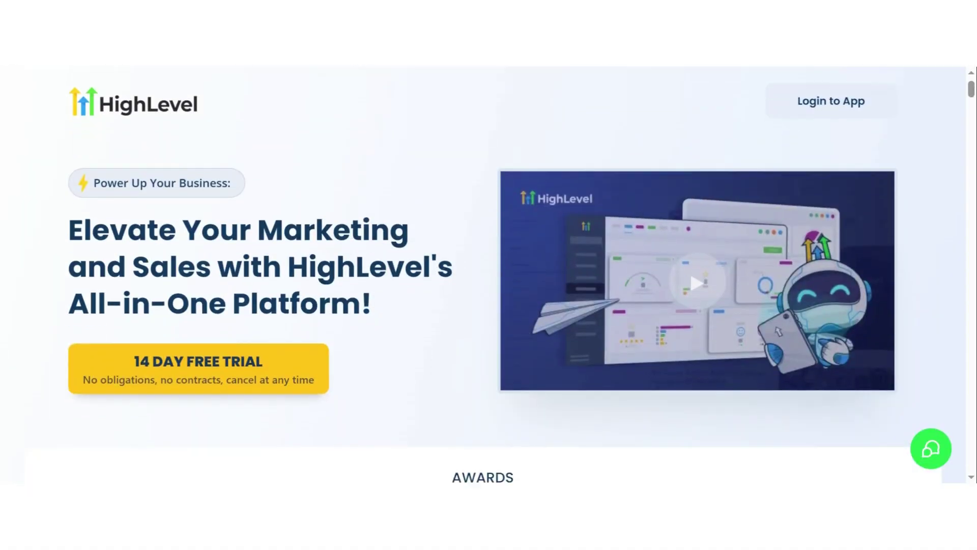
pyautogui.scroll(-8, 350, 280)
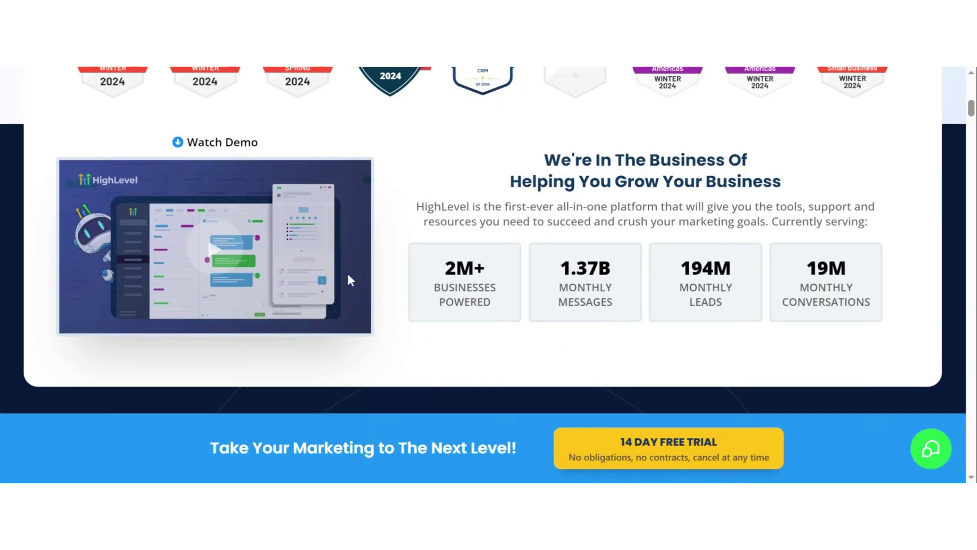
pyautogui.scroll(-12, 351, 280)
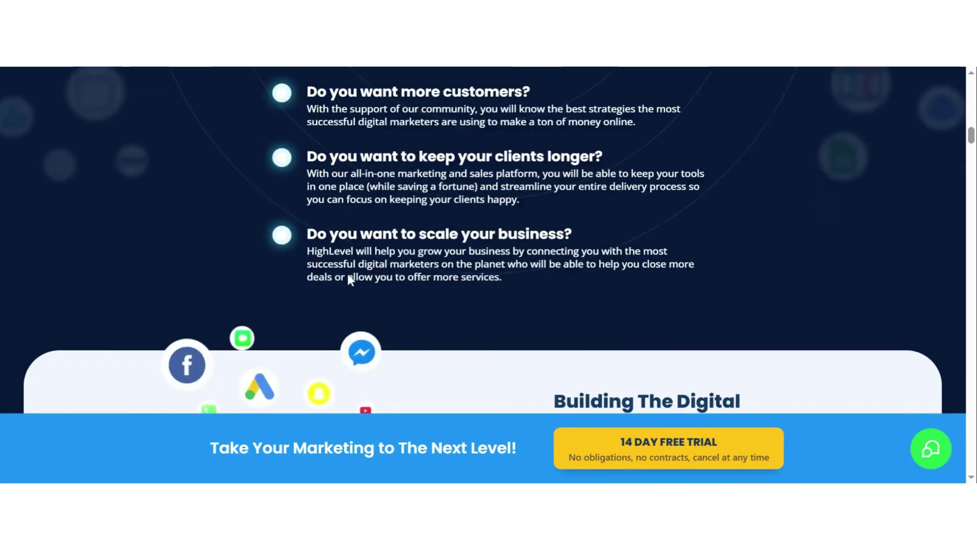
pyautogui.scroll(-2, 350, 280)
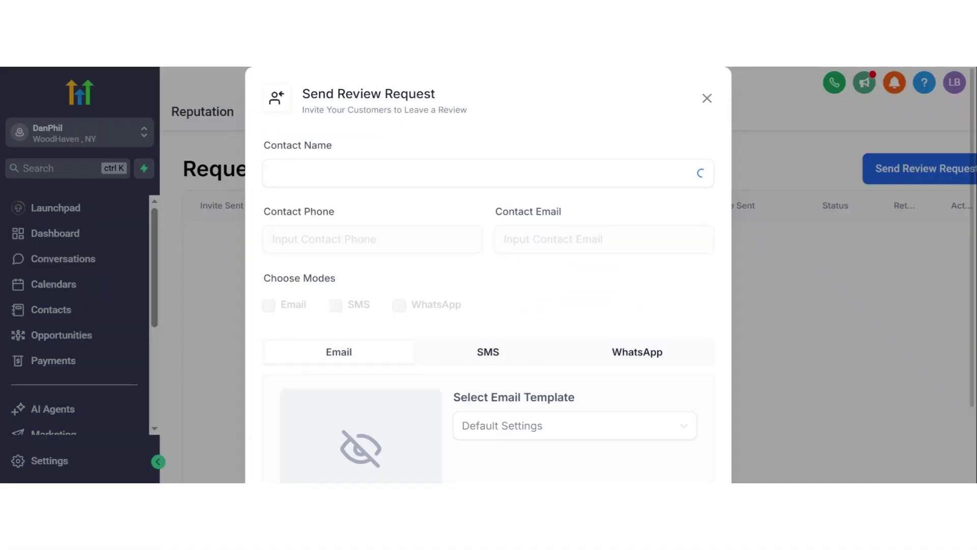
# - Open the contact name selection in the review request form
pyautogui.click(447, 181)
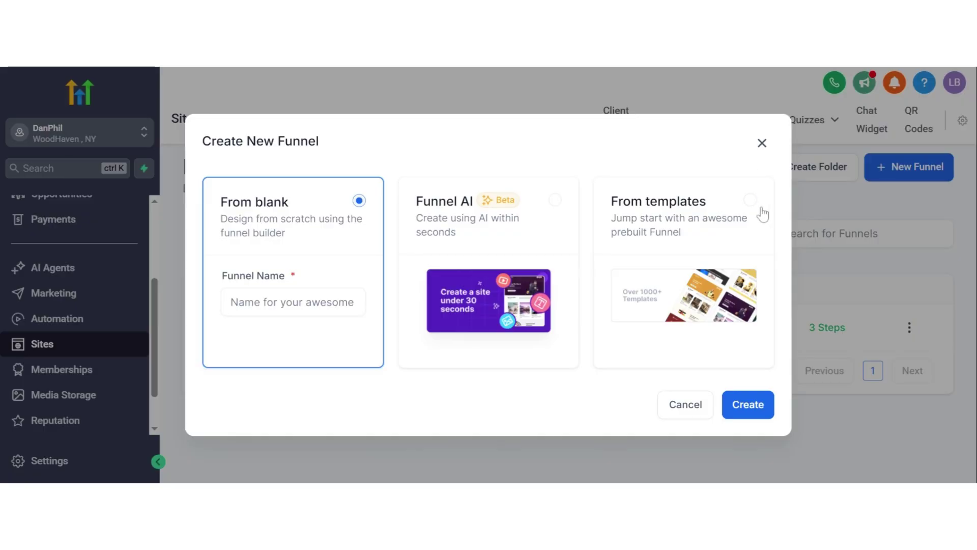
# - Choose to create the new funnel from templates and browse the funnel template library
pyautogui.click(751, 201)
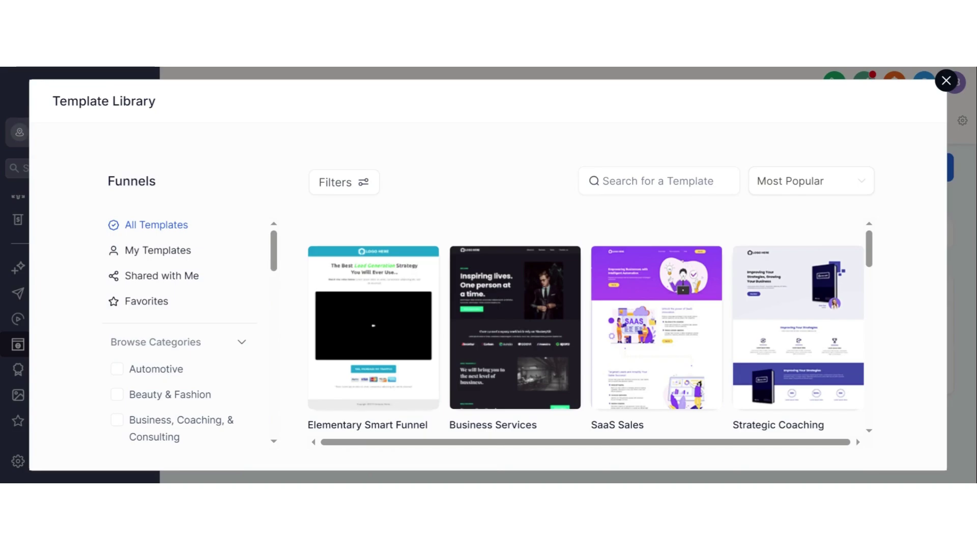
pyautogui.scroll(-10, 558, 275)
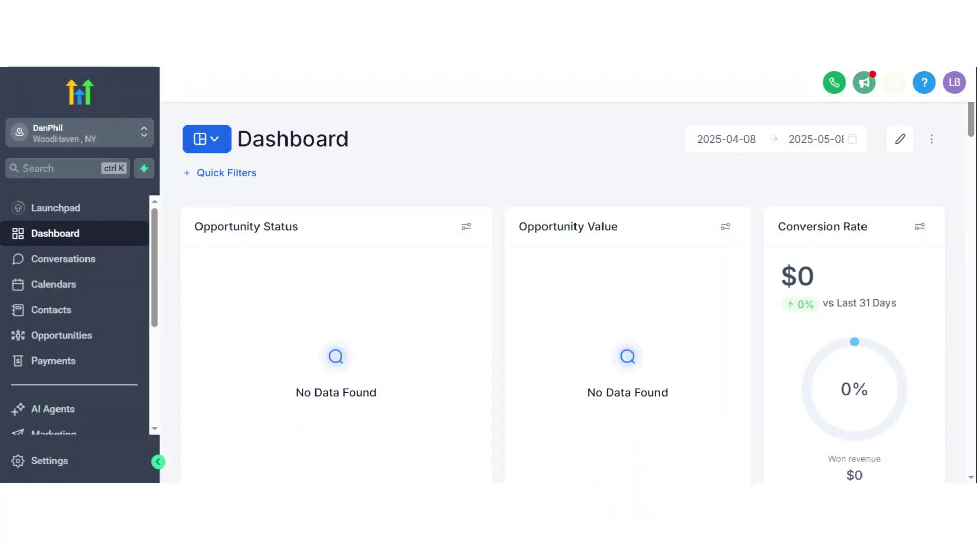
# - Look through the recommended automation workflow recipes
pyautogui.click(41, 337)
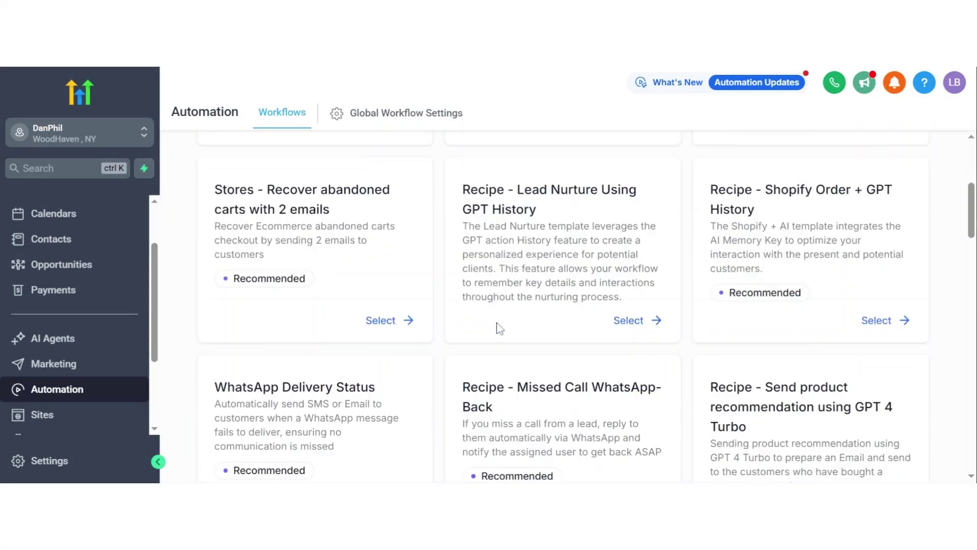
pyautogui.scroll(-4, 497, 327)
pyautogui.scroll(-5, 500, 328)
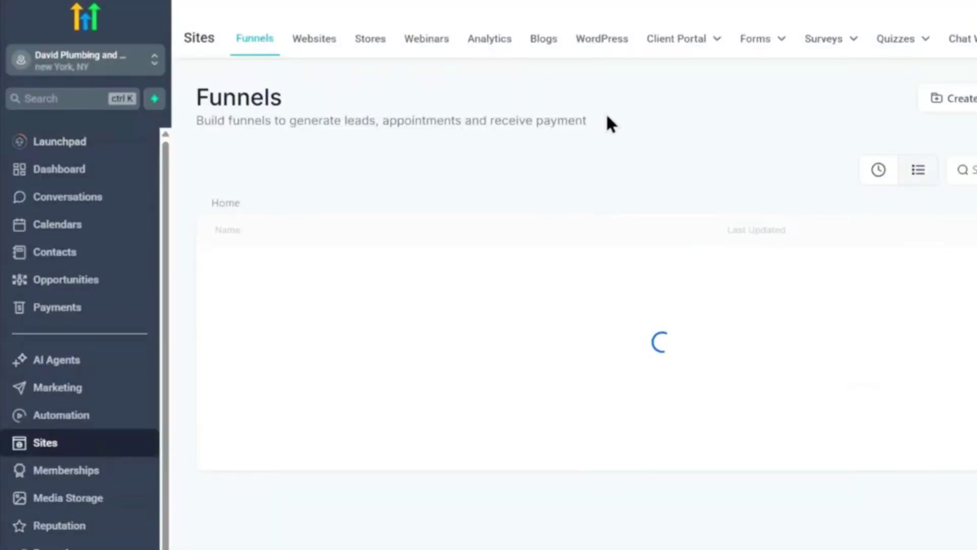
# - Open the form builder's list of forms in the Sites area
pyautogui.click(755, 54)
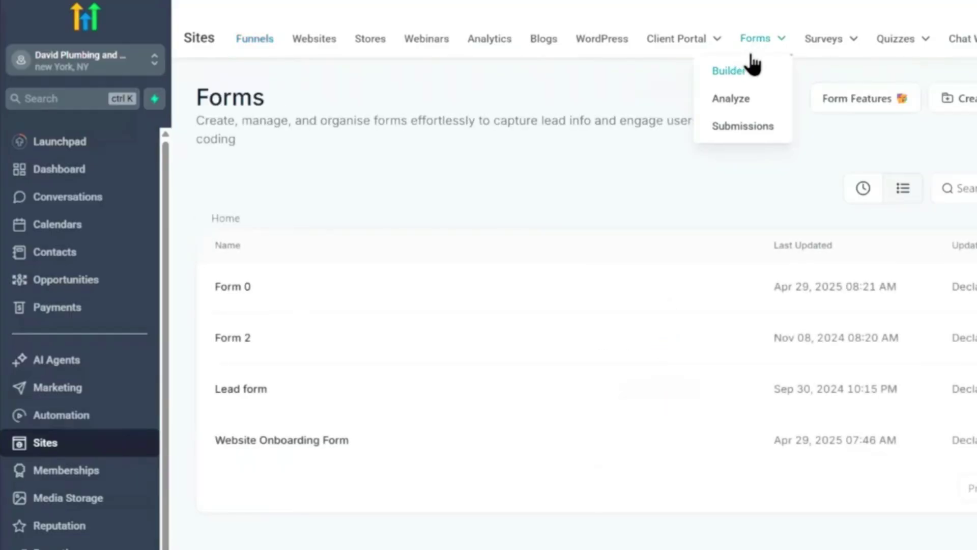
pyautogui.moveTo(846, 55)
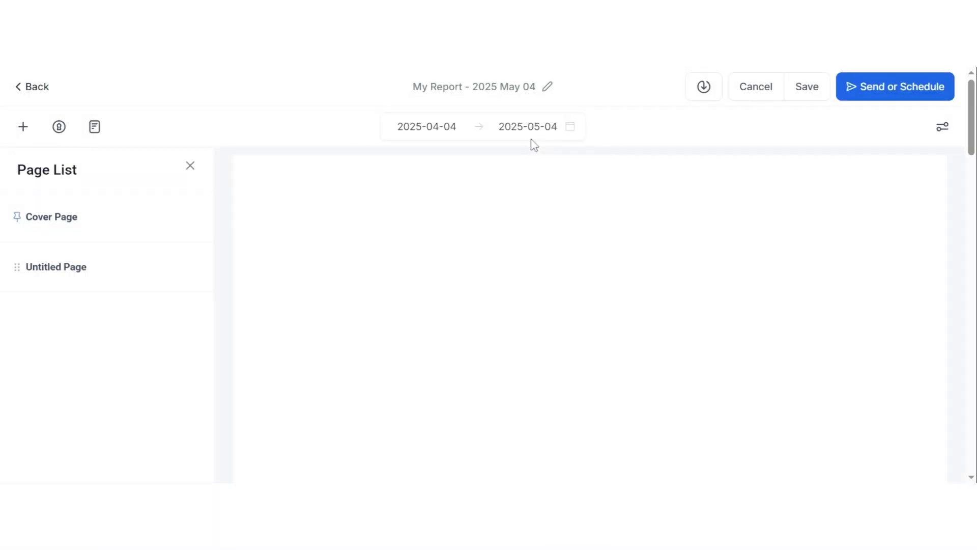
# - Look over the pages of the custom report and open the review requests in Reputation
pyautogui.scroll(-10, 534, 240)
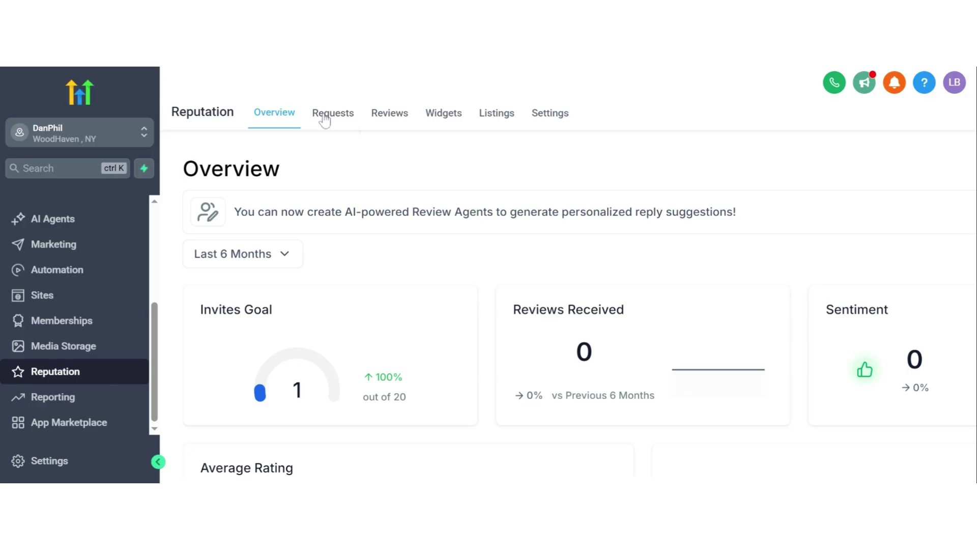
pyautogui.click(326, 117)
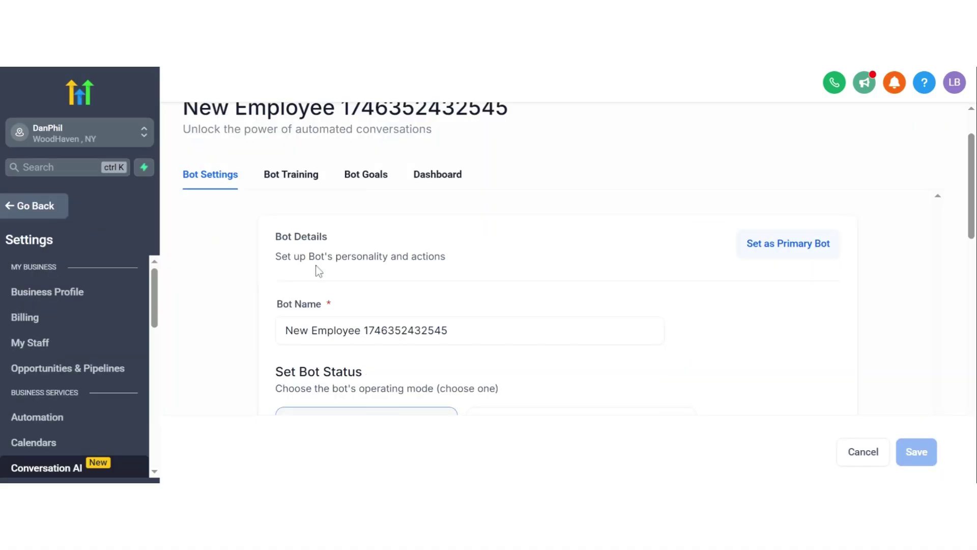
# - Review the bot details and operating status options in the new Conversation AI bot's settings
pyautogui.scroll(-2, 316, 268)
pyautogui.scroll(1, 316, 269)
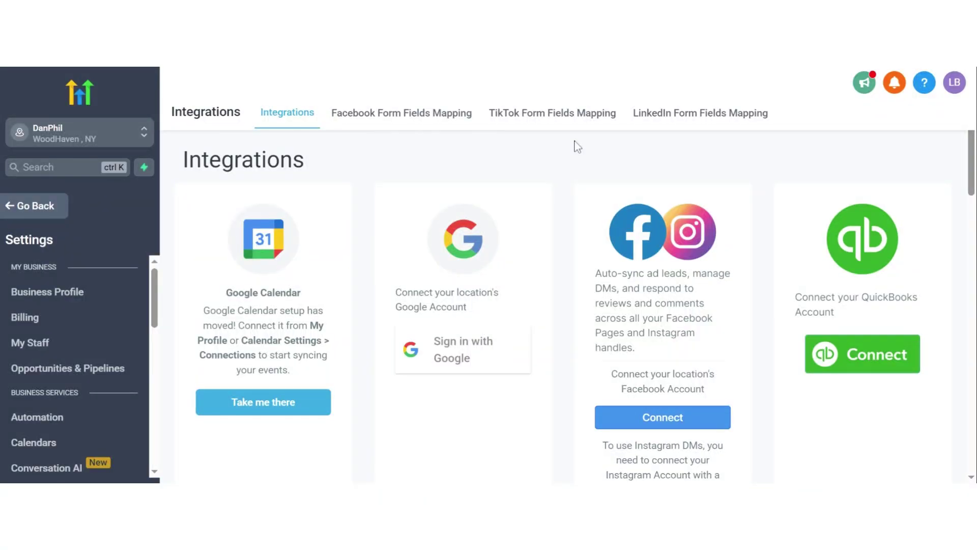
# - Look through the third-party services offered on the Integrations page
pyautogui.scroll(-7, 556, 289)
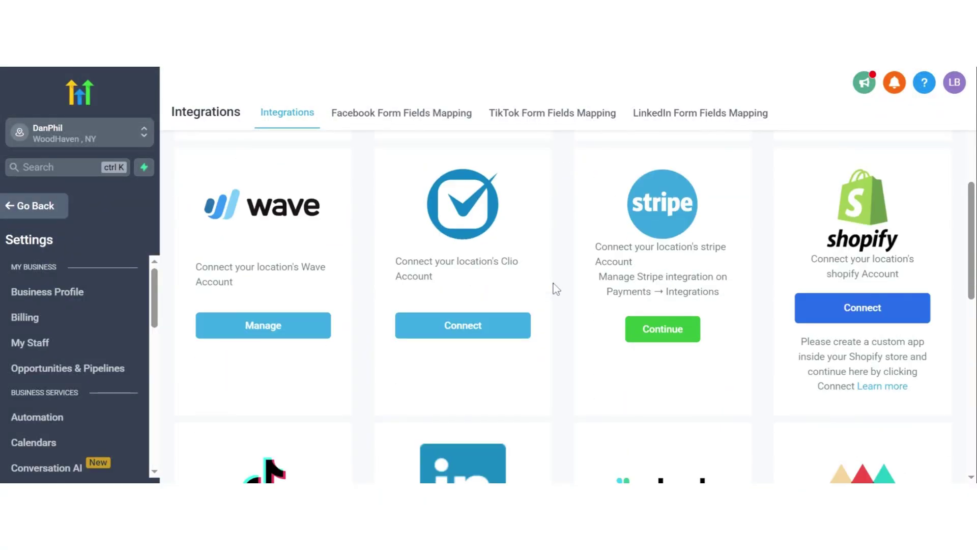
pyautogui.scroll(-3, 554, 286)
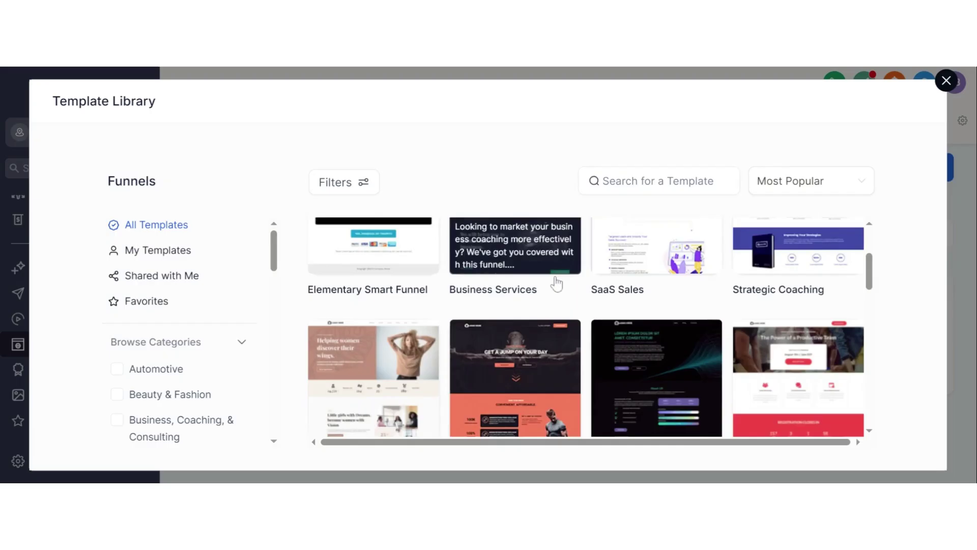
# - Browse the funnel template library and choose to create the new funnel from templates
pyautogui.scroll(-10, 556, 279)
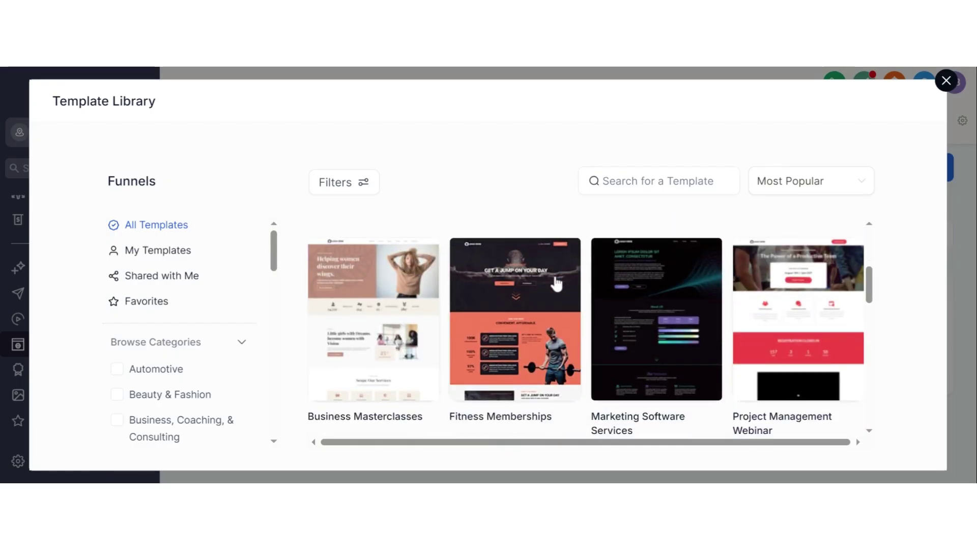
pyautogui.scroll(-5, 556, 281)
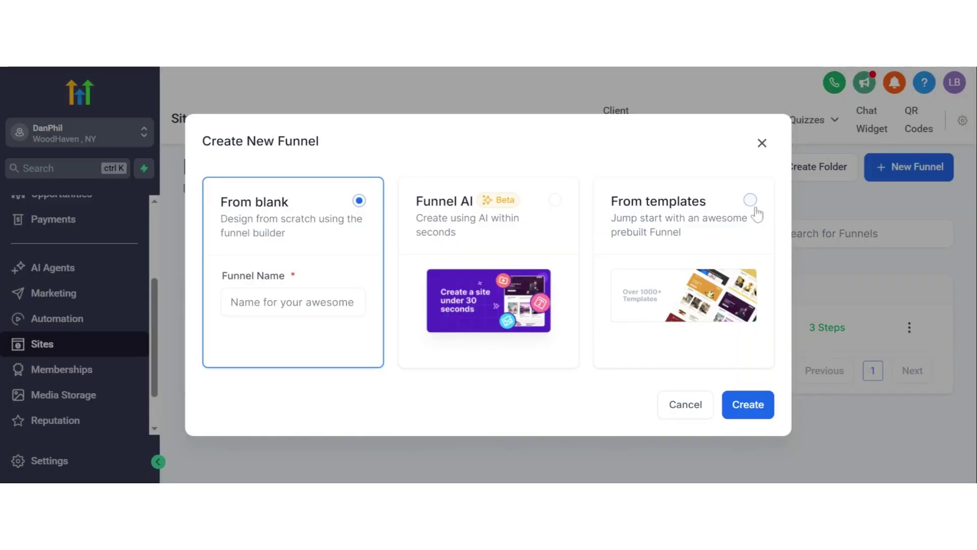
pyautogui.click(751, 200)
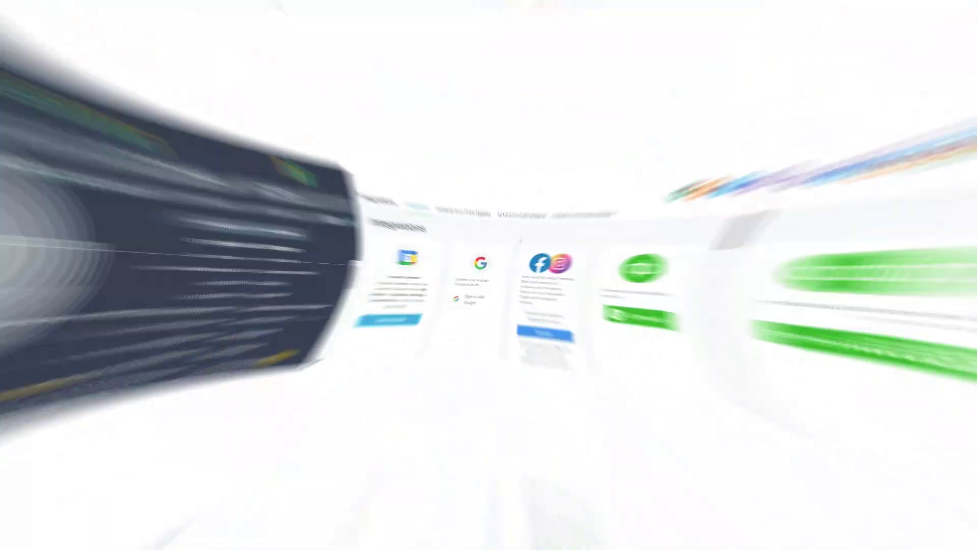
# - Revisit the Integrations page and look through the account connections it offers
pyautogui.scroll(-4, 557, 285)
pyautogui.scroll(-5, 557, 285)
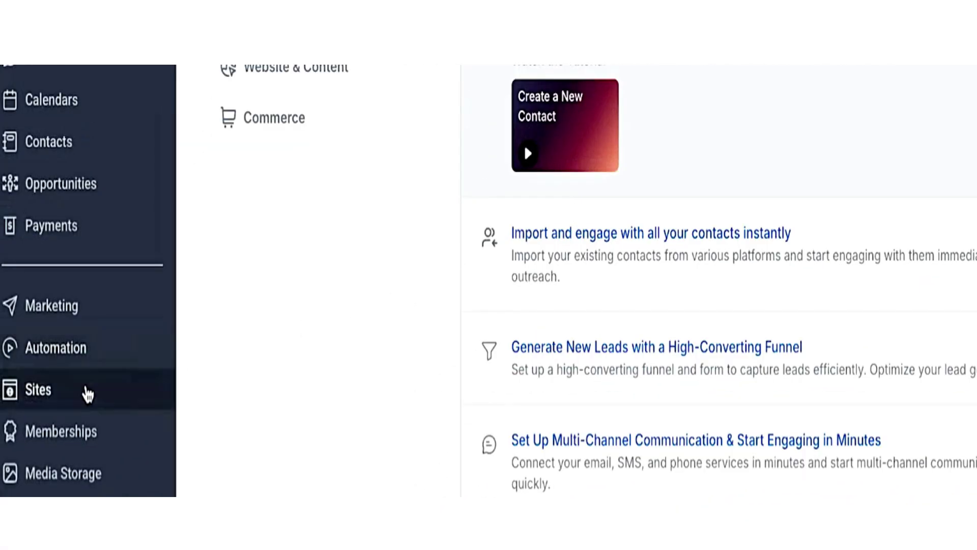
# - Open the Products page for courses in the Memberships area
pyautogui.click(61, 429)
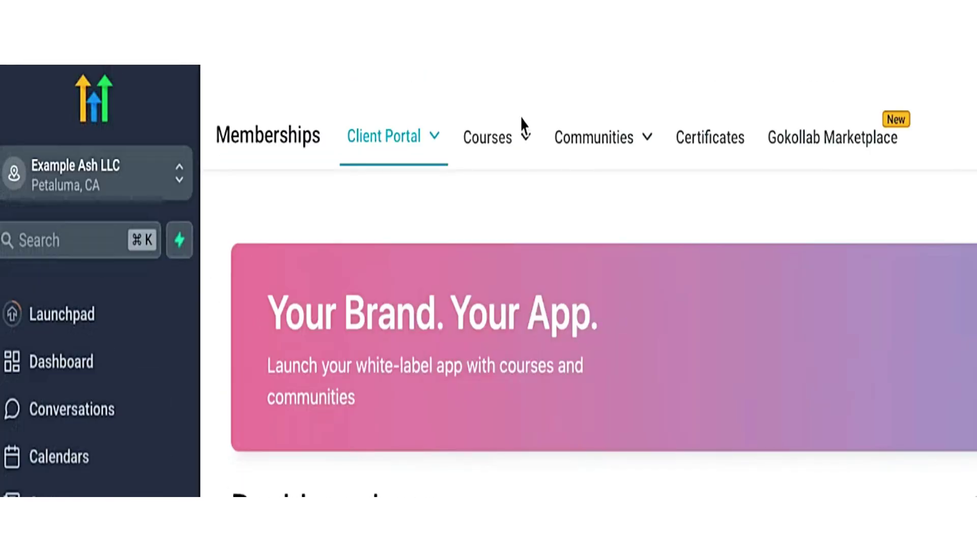
pyautogui.click(496, 147)
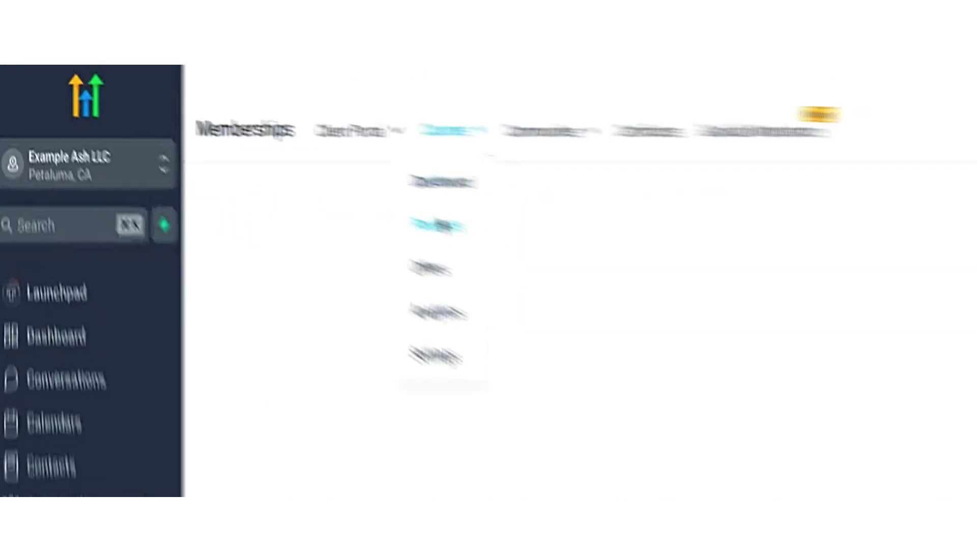
pyautogui.click(437, 225)
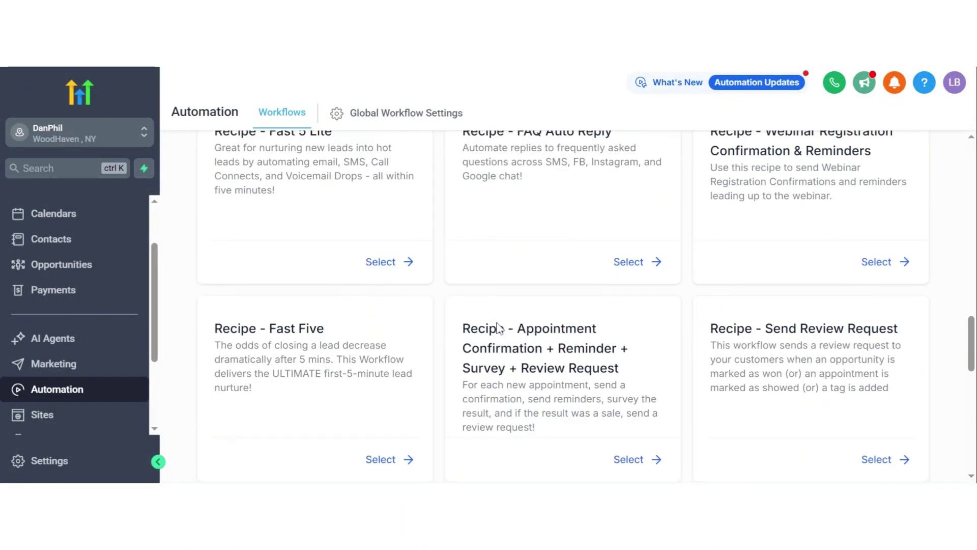
# - Browse the workflow recipes and examine the triggers and actions of the Send Review Request recipe
pyautogui.scroll(-4, 499, 265)
pyautogui.scroll(-8, 498, 329)
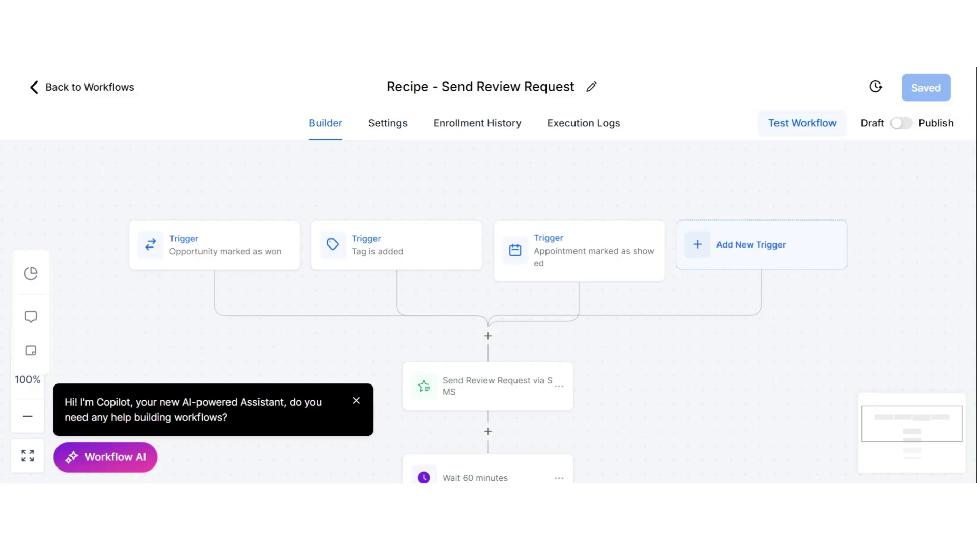
pyautogui.scroll(-5, 532, 214)
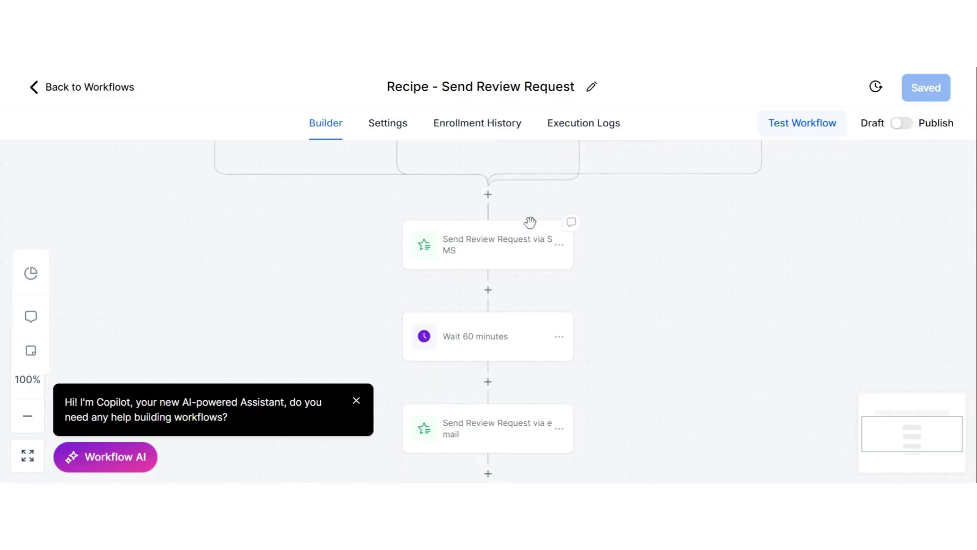
pyautogui.scroll(5, 532, 231)
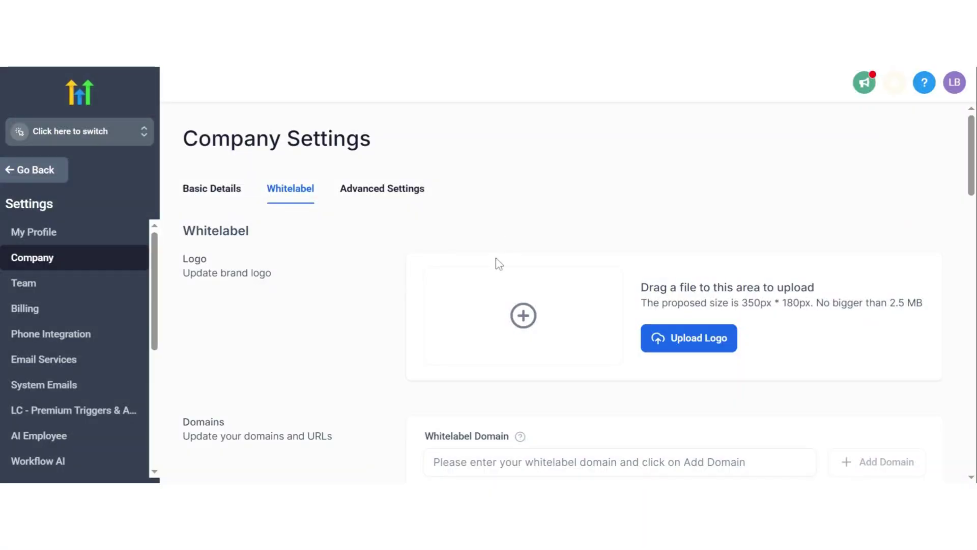
# - Examine the whitelabel company settings, from the logo and domains to the custom JS and default theme
pyautogui.scroll(-10, 499, 264)
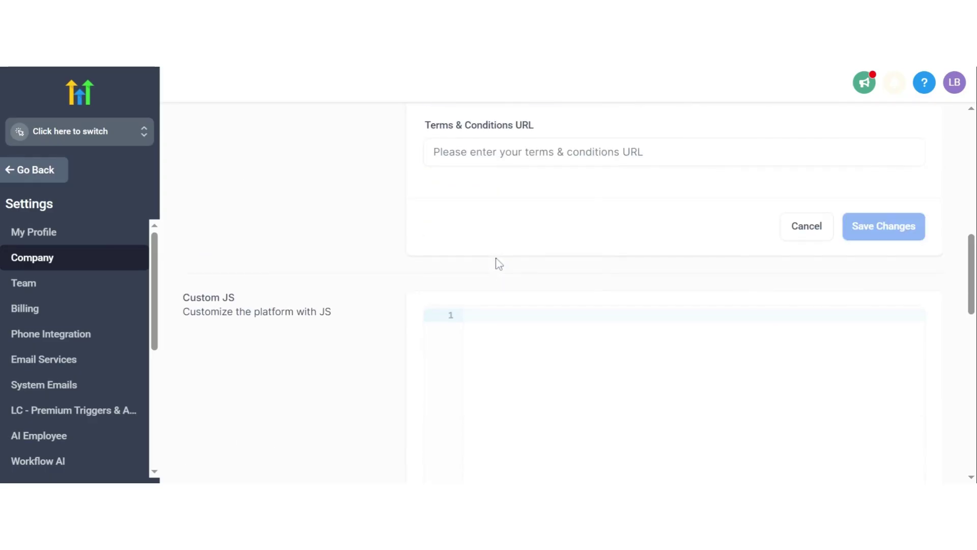
pyautogui.scroll(-10, 499, 264)
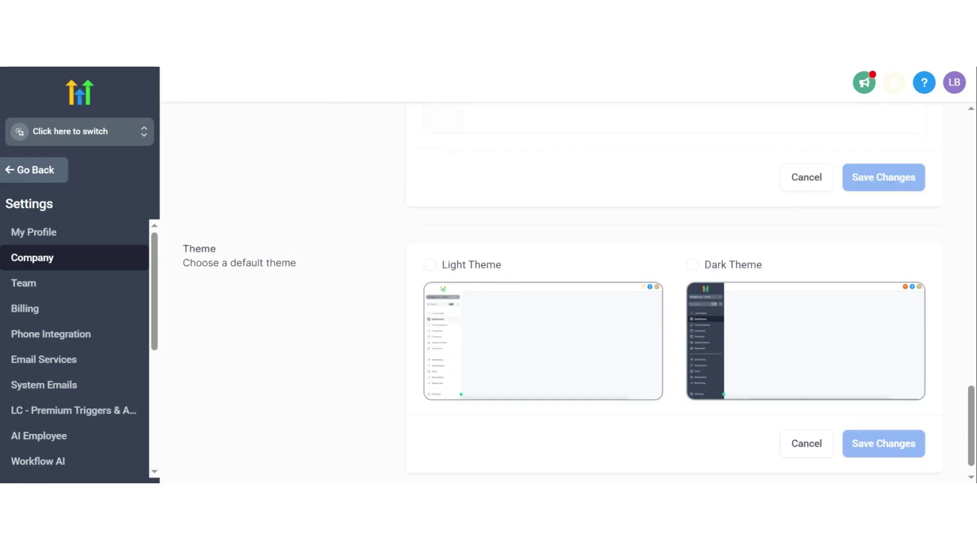
pyautogui.scroll(-1, 498, 264)
pyautogui.scroll(1, 498, 264)
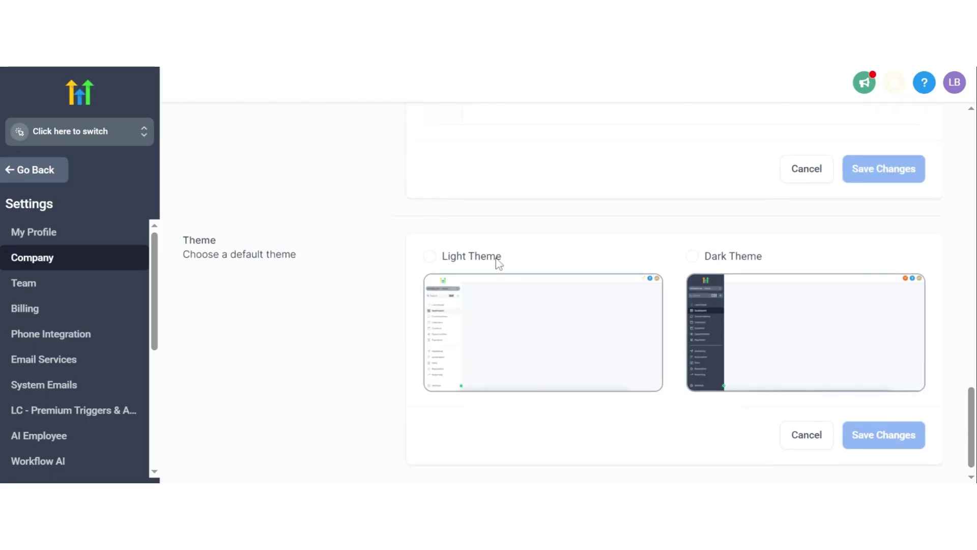
pyautogui.scroll(15, 499, 264)
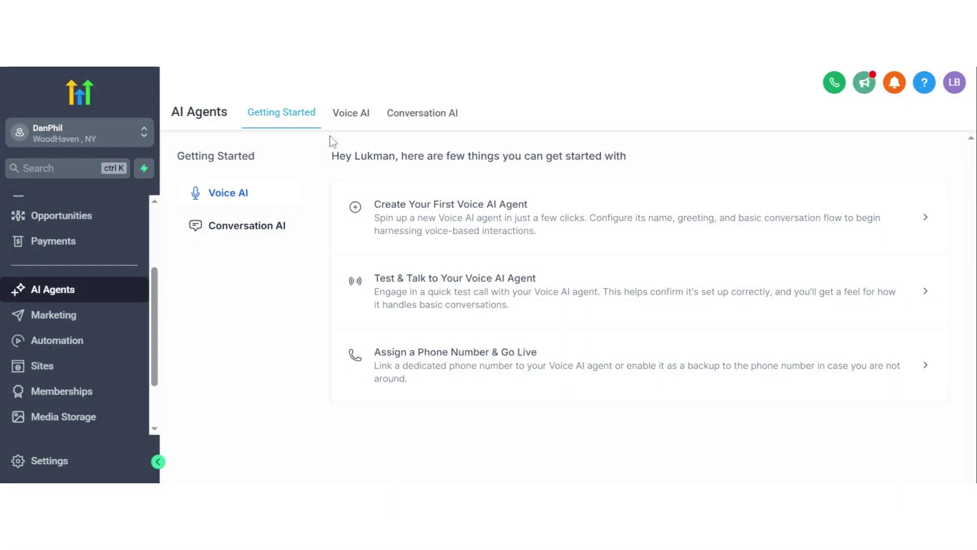
# - Review the AI agent options and the voice agent's details, including business name, language, voice and timezone, and open its Agent Goals
pyautogui.click(232, 228)
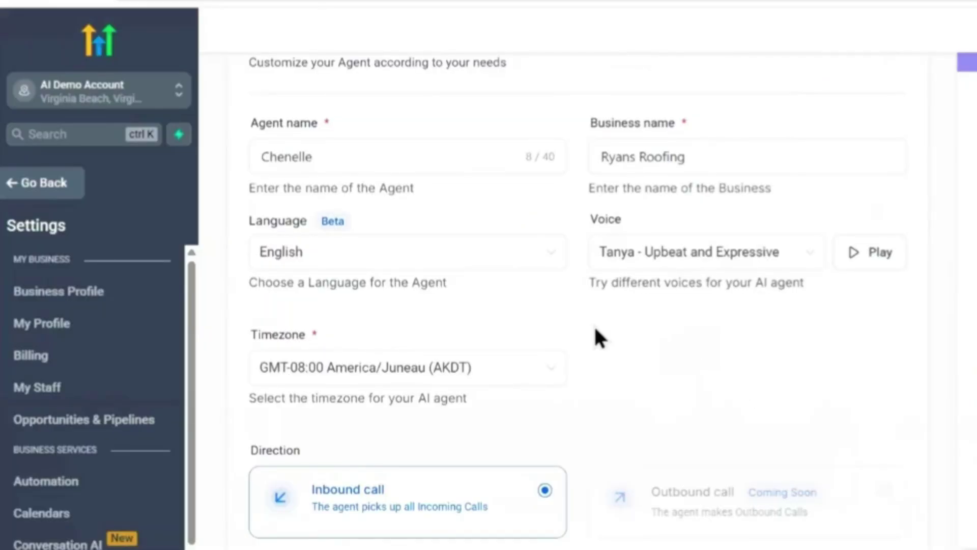
pyautogui.scroll(4, 597, 338)
pyautogui.click(630, 346)
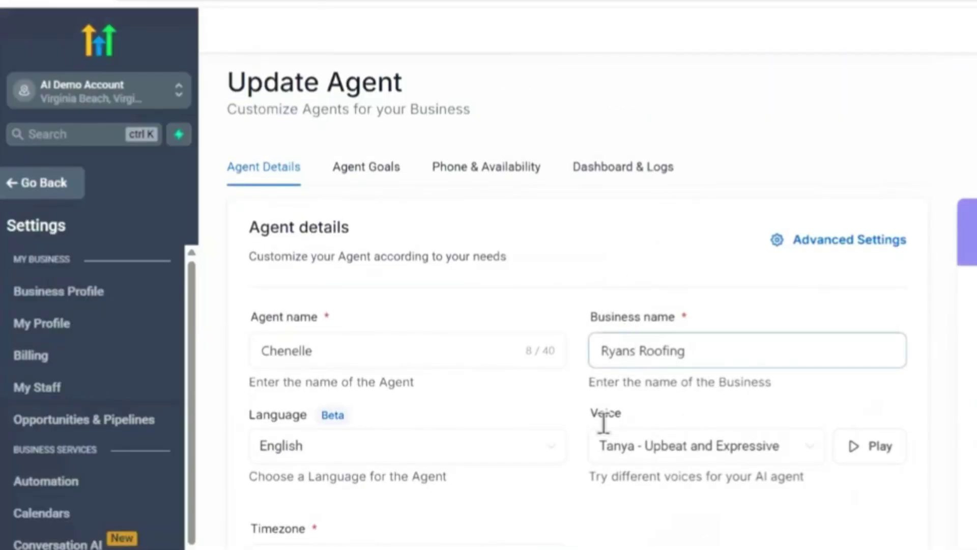
pyautogui.click(582, 283)
pyautogui.scroll(-4, 602, 340)
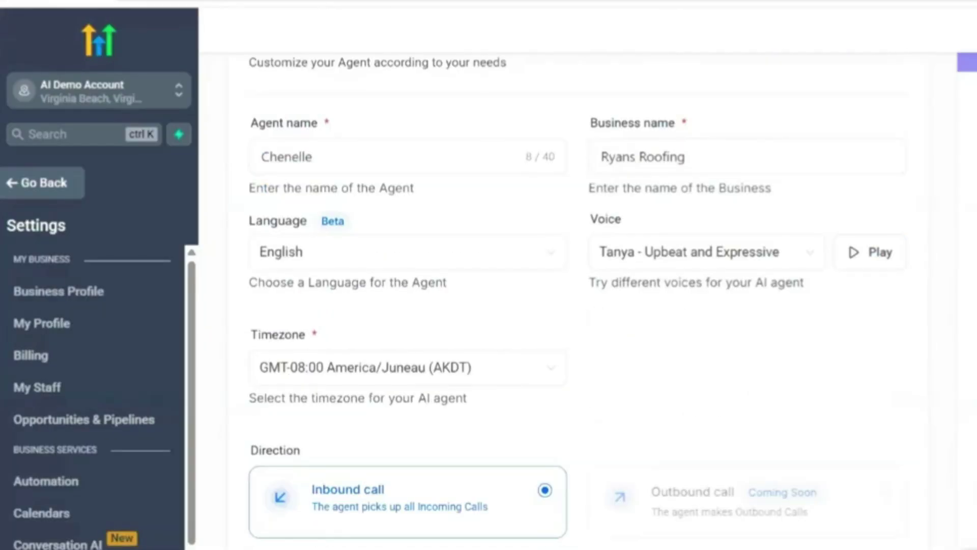
pyautogui.scroll(5, 621, 508)
pyautogui.click(381, 169)
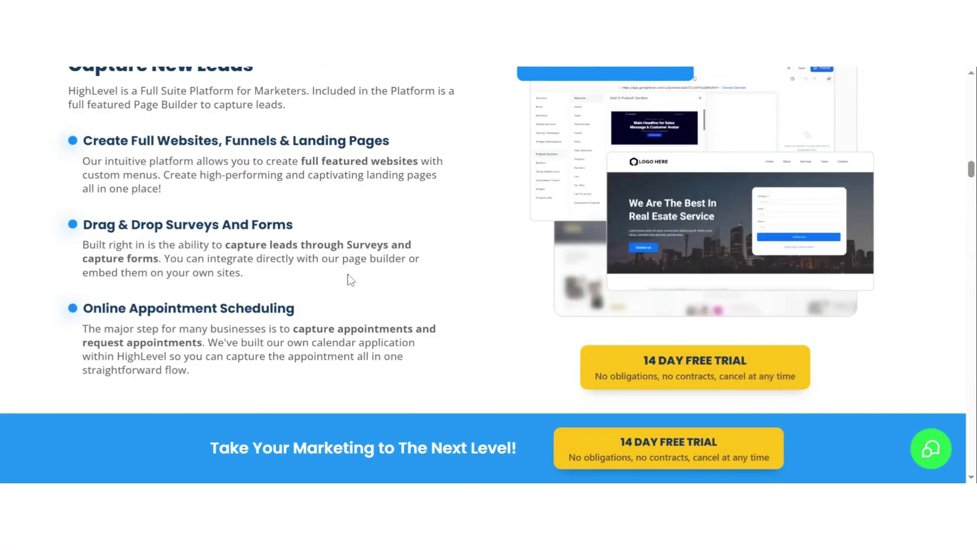
# - Start creating an automation workflow by choosing to build it from a recipe
pyautogui.scroll(-2, 349, 277)
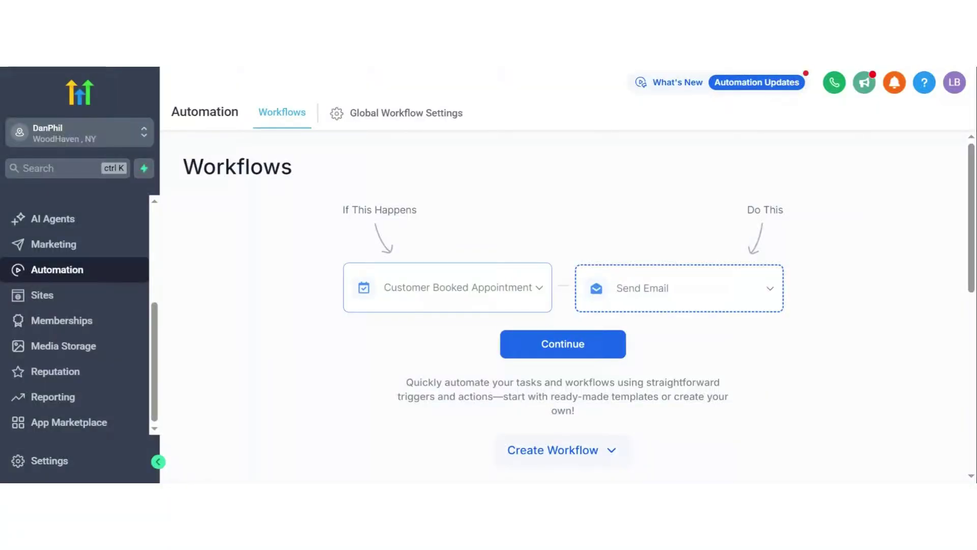
pyautogui.click(578, 450)
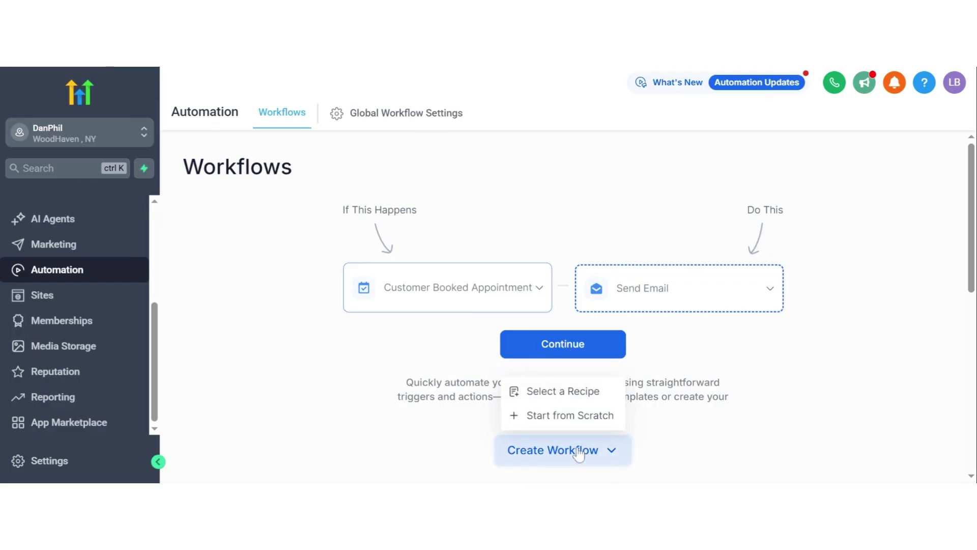
pyautogui.click(582, 392)
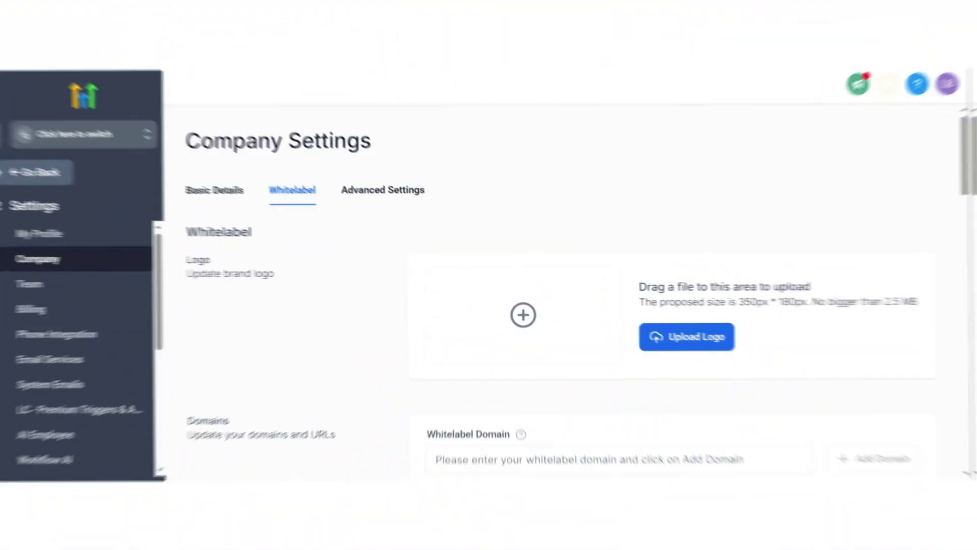
# - Revisit the company whitelabel settings and look through the domains, policies, custom CSS and default theme options
pyautogui.scroll(-10, 499, 263)
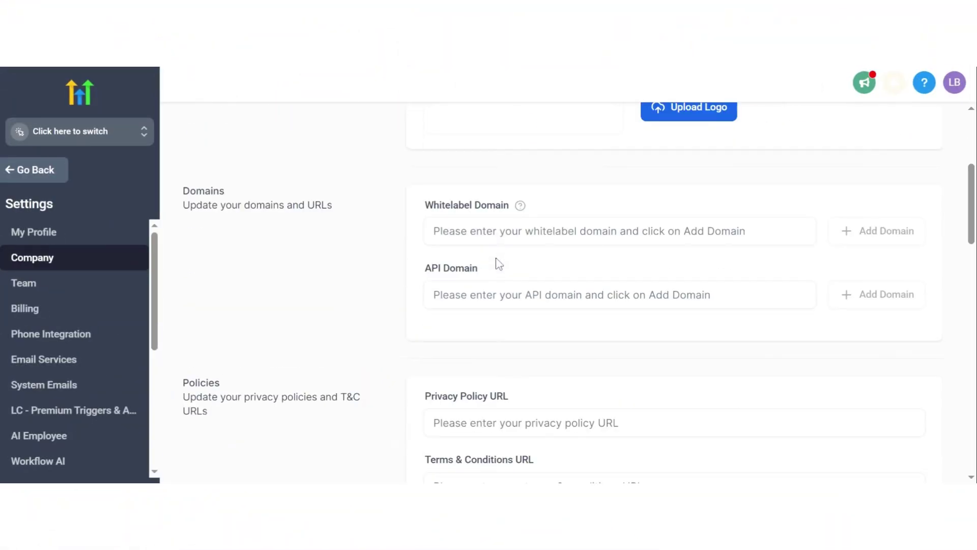
pyautogui.scroll(-10, 499, 263)
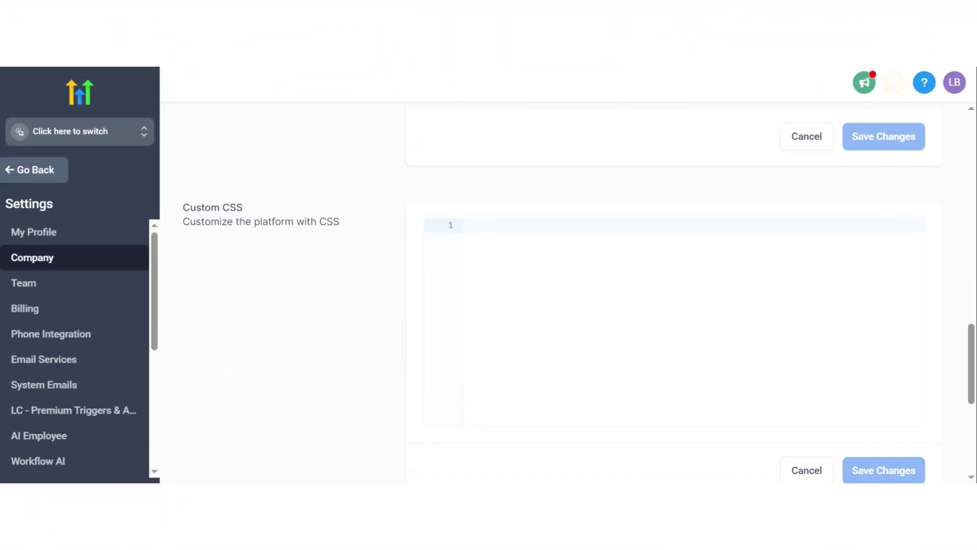
pyautogui.scroll(-1, 499, 264)
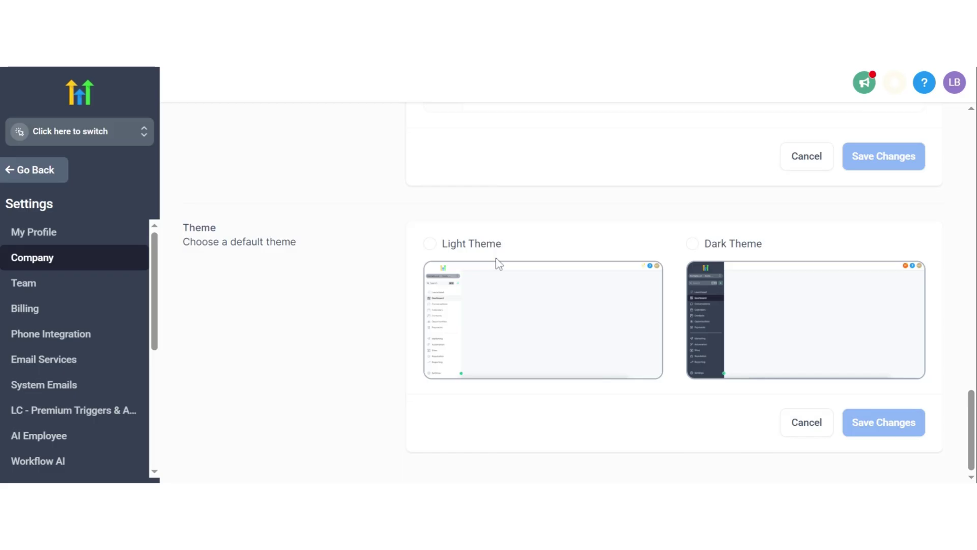
pyautogui.scroll(1, 499, 263)
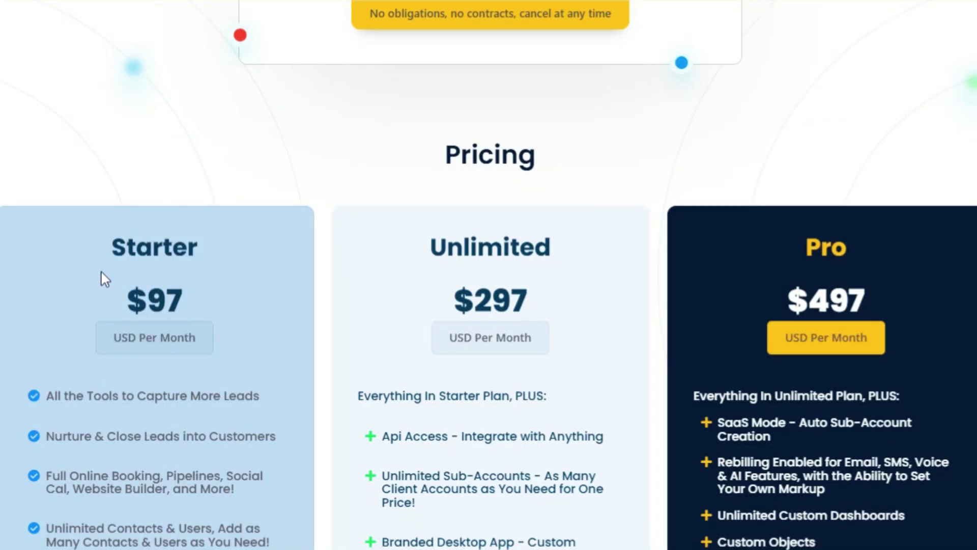
# - Compare the Starter, Unlimited and Pro pricing plans and read the website's sections on lead capture, automated booking and closing deals
pyautogui.scroll(-3, 411, 270)
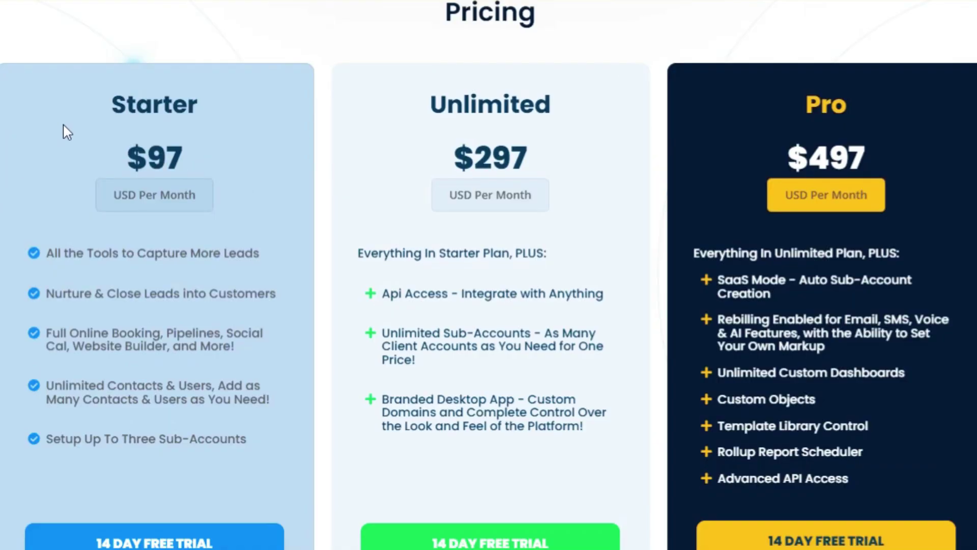
pyautogui.moveTo(109, 109); pyautogui.dragTo(888, 106)
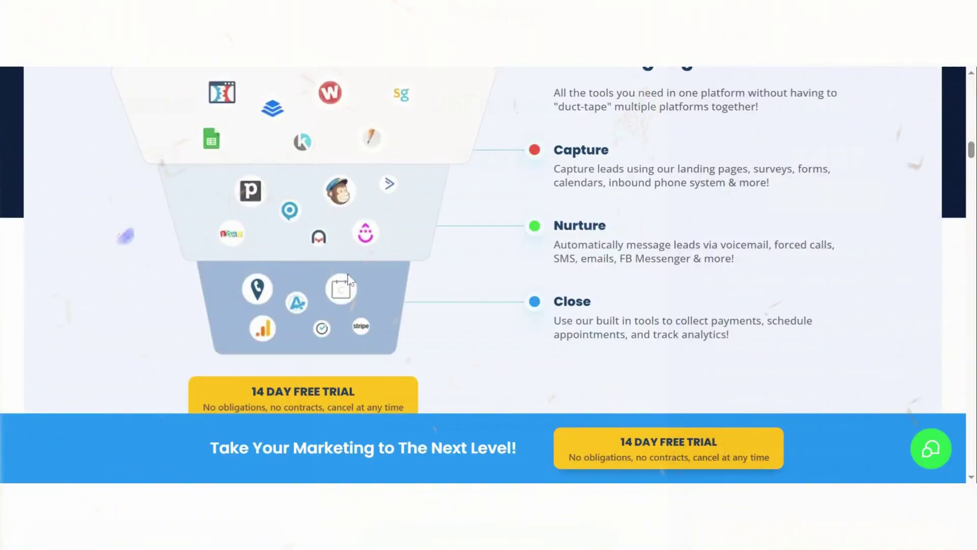
pyautogui.scroll(-10, 351, 279)
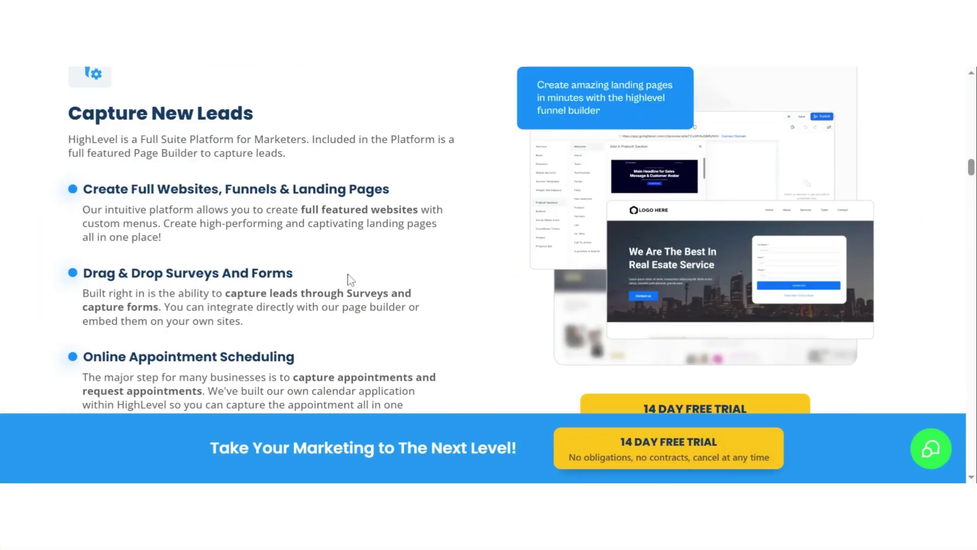
pyautogui.scroll(-15, 351, 280)
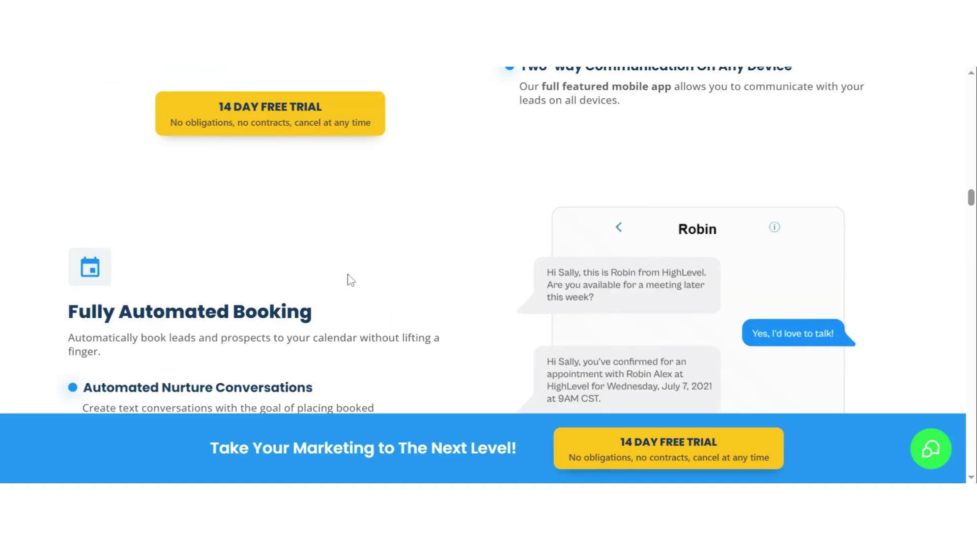
pyautogui.scroll(-15, 350, 280)
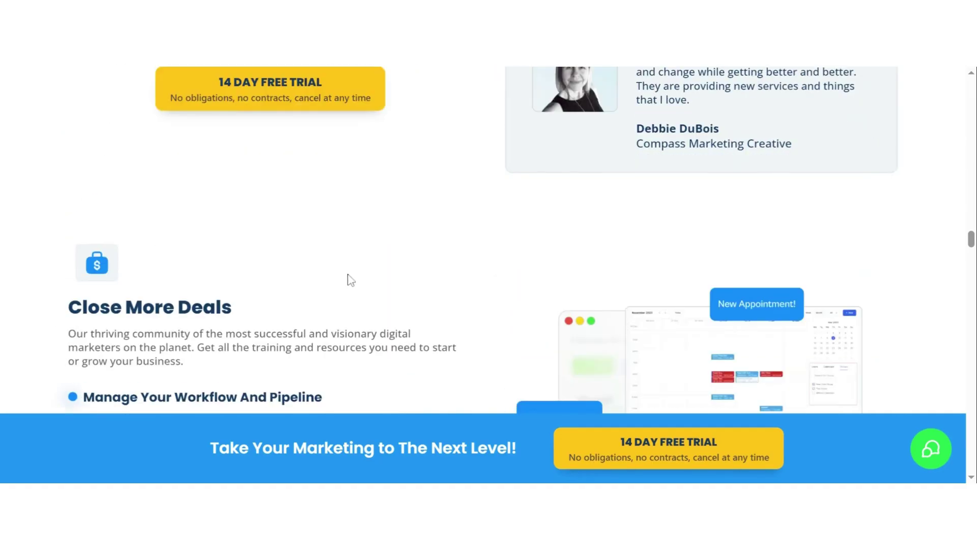